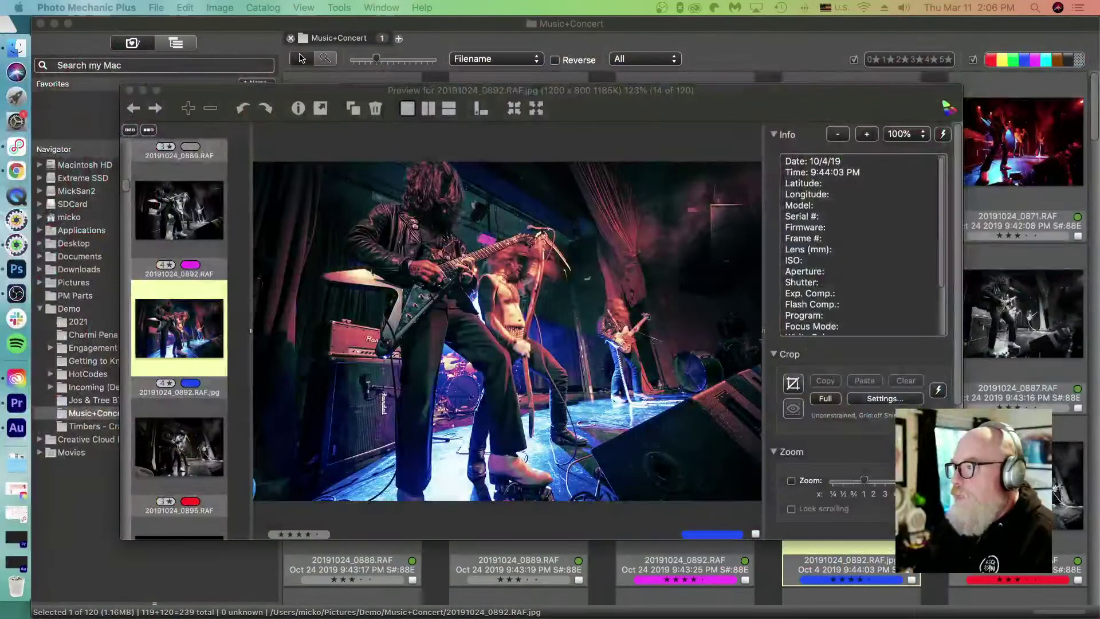
Step: Focus the preview window showing 20191024_0892.RAF.jpg
click(526, 266)
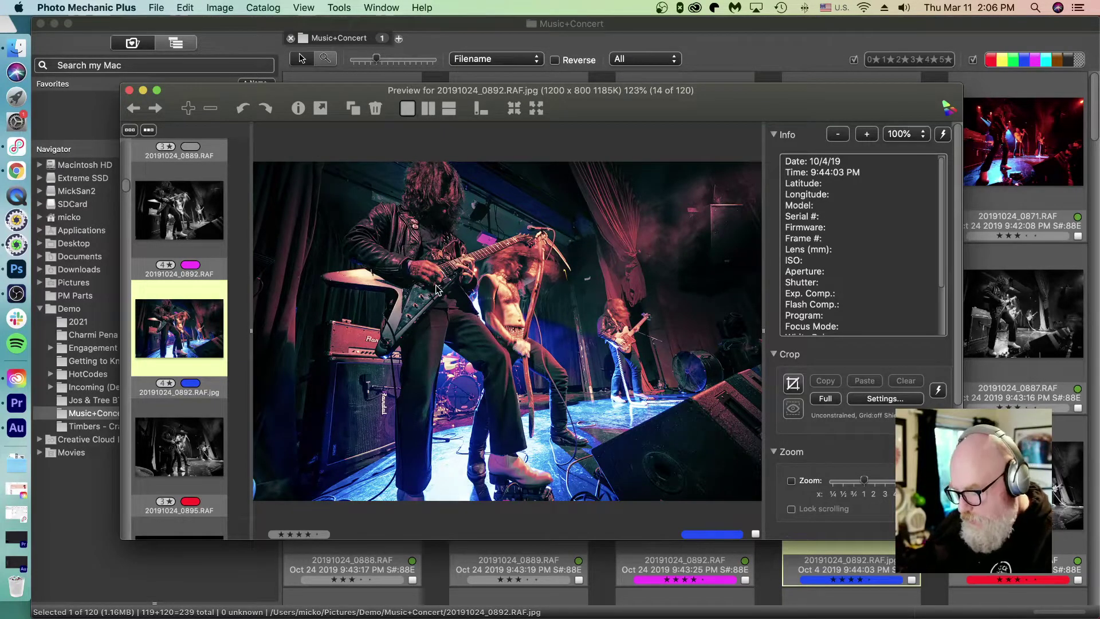
Step: Open the IPTC Info for 20191024_0892.RAF.jpg and scroll down through all its fields
key(super+i)
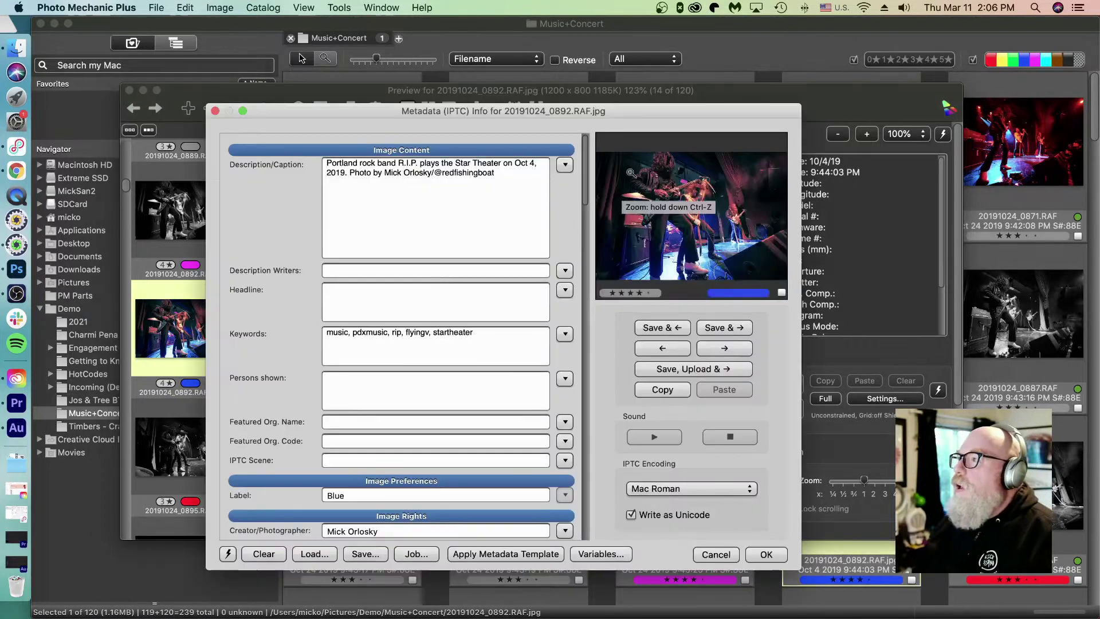
drag(578, 111, 590, 107)
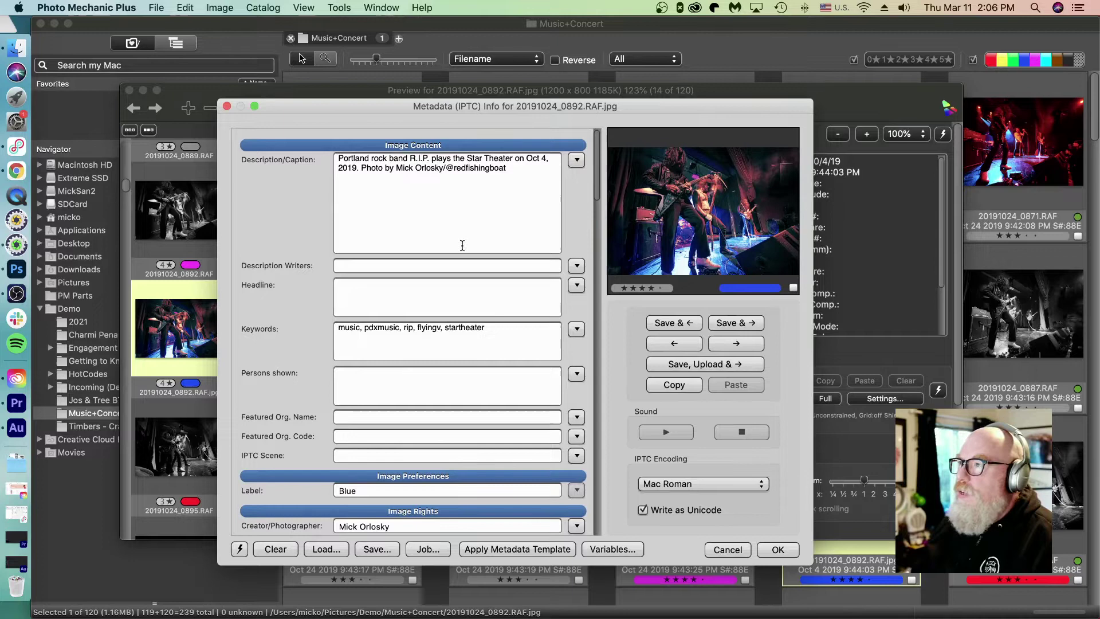
scroll(293, 318, down, 3)
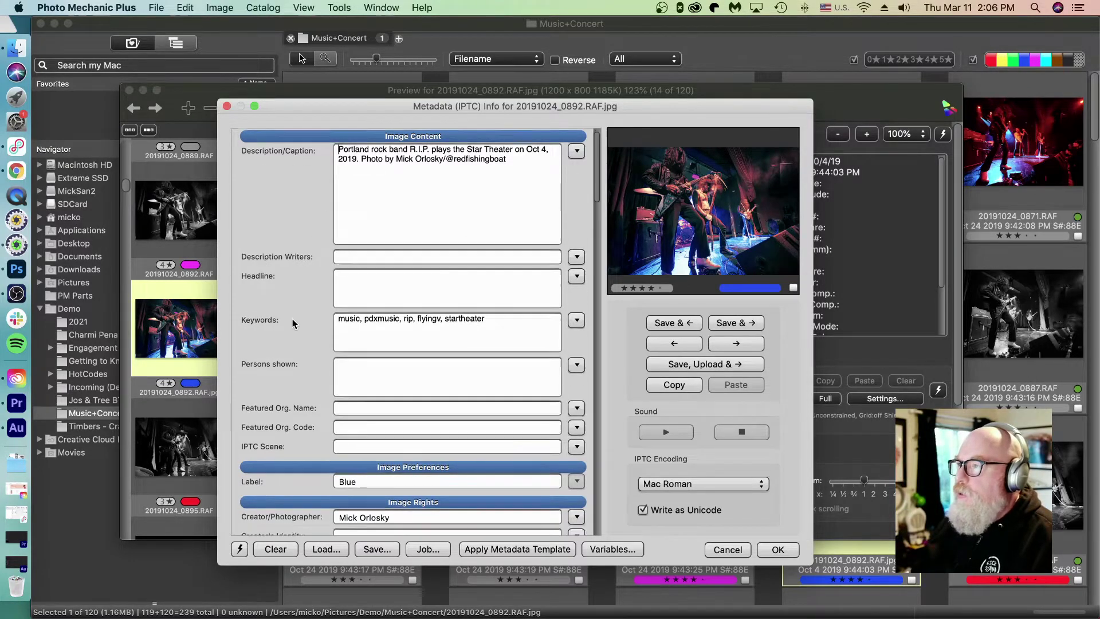
scroll(293, 318, down, 10)
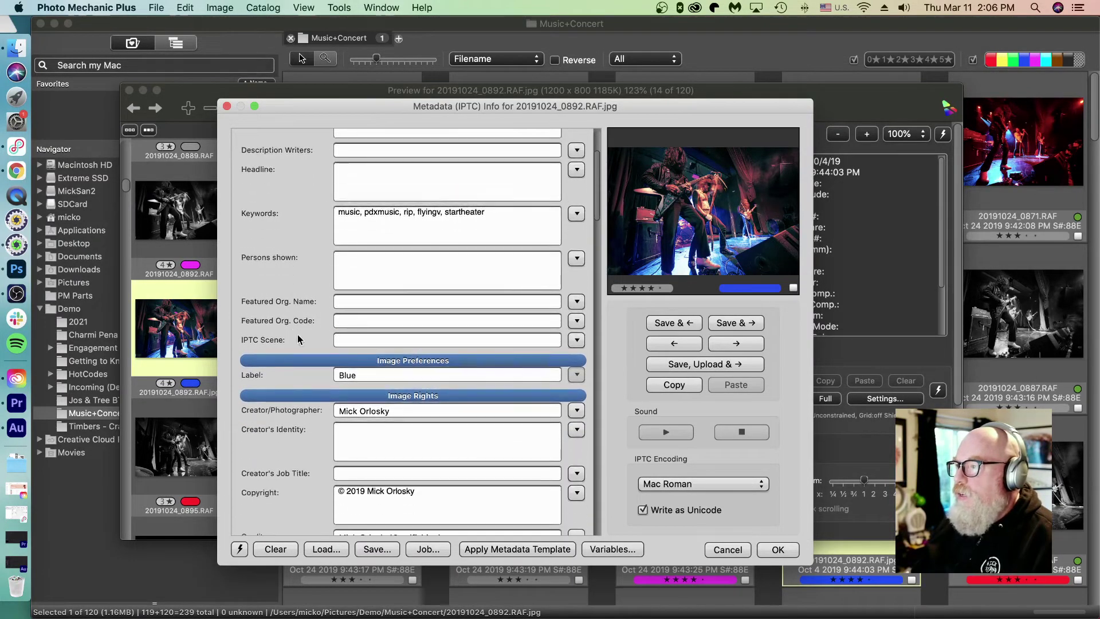
scroll(298, 337, down, 7)
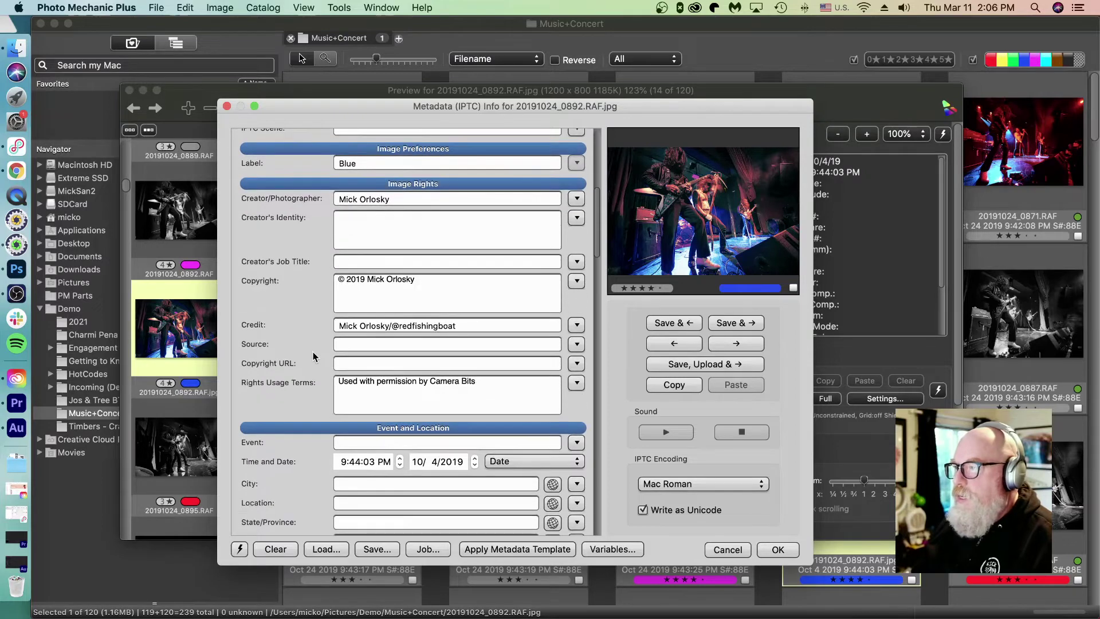
scroll(314, 357, down, 15)
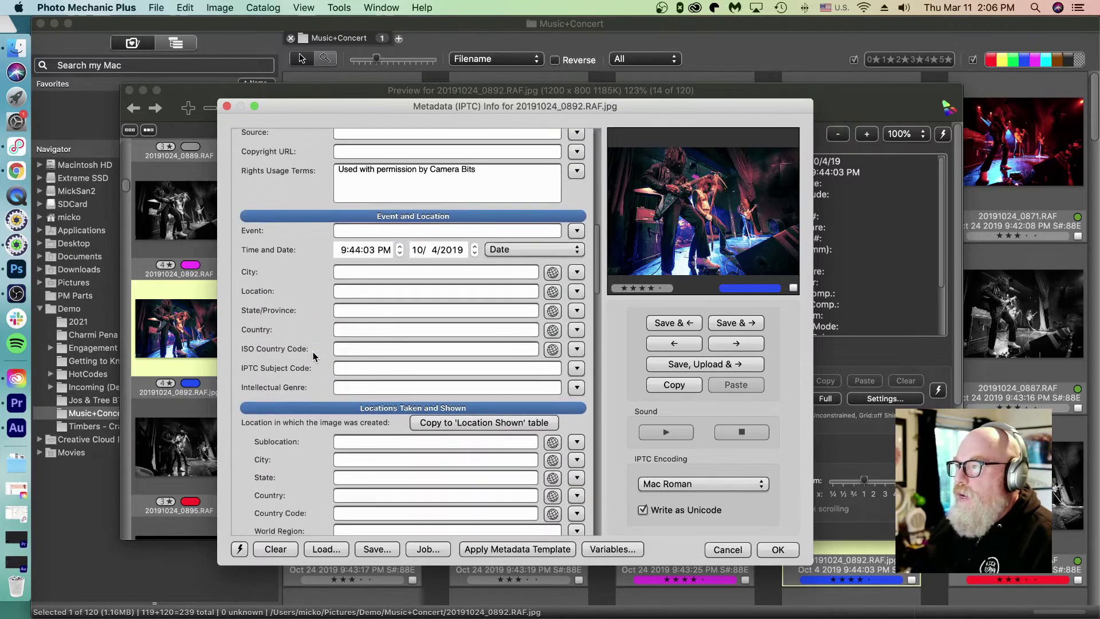
scroll(312, 356, down, 9)
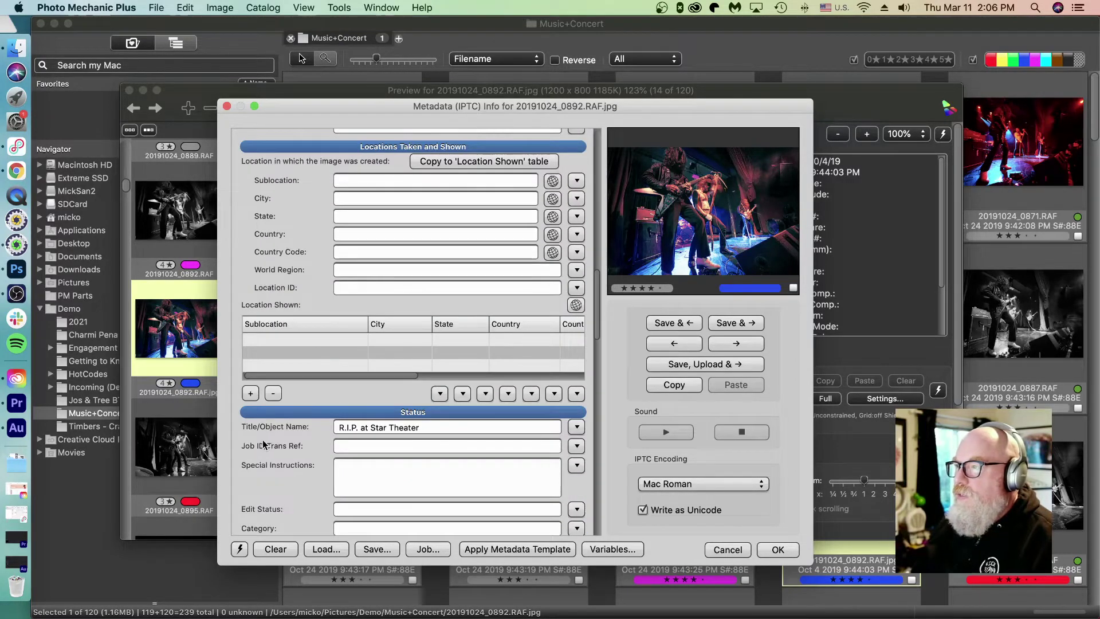
Step: Scroll back to the top of the IPTC Info dialog and close it with OK
scroll(300, 430, up, 7)
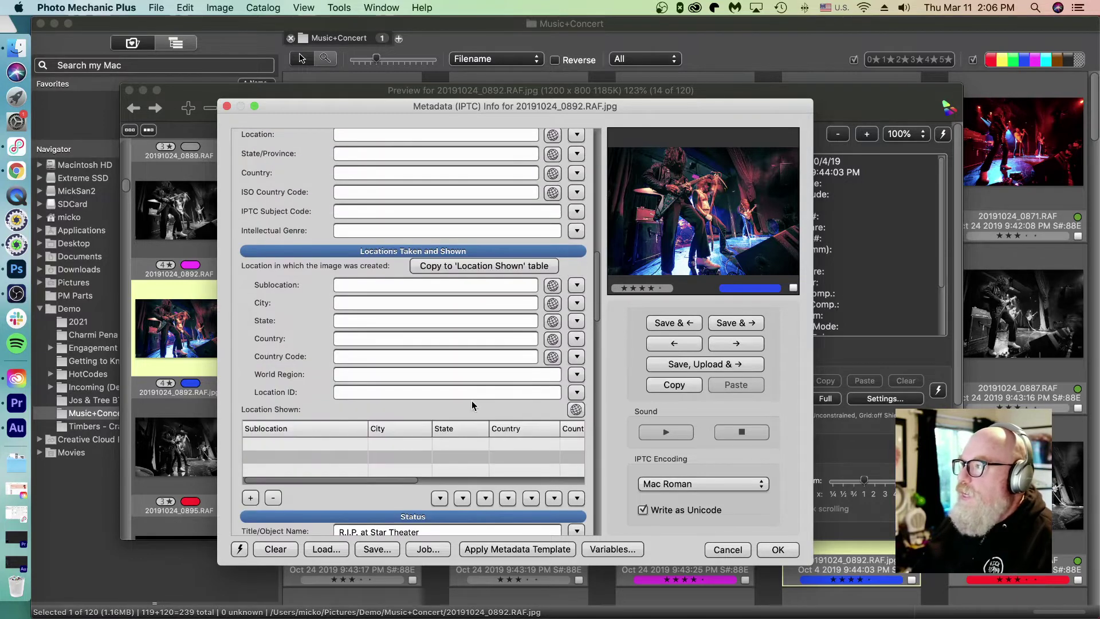
scroll(473, 401, up, 10)
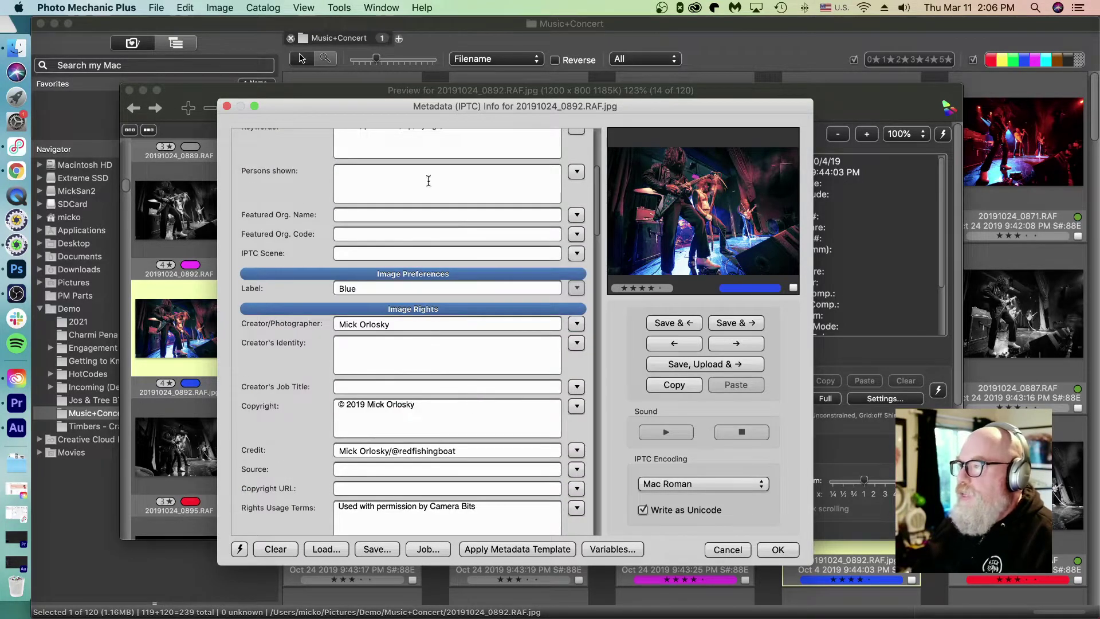
scroll(429, 181, up, 4)
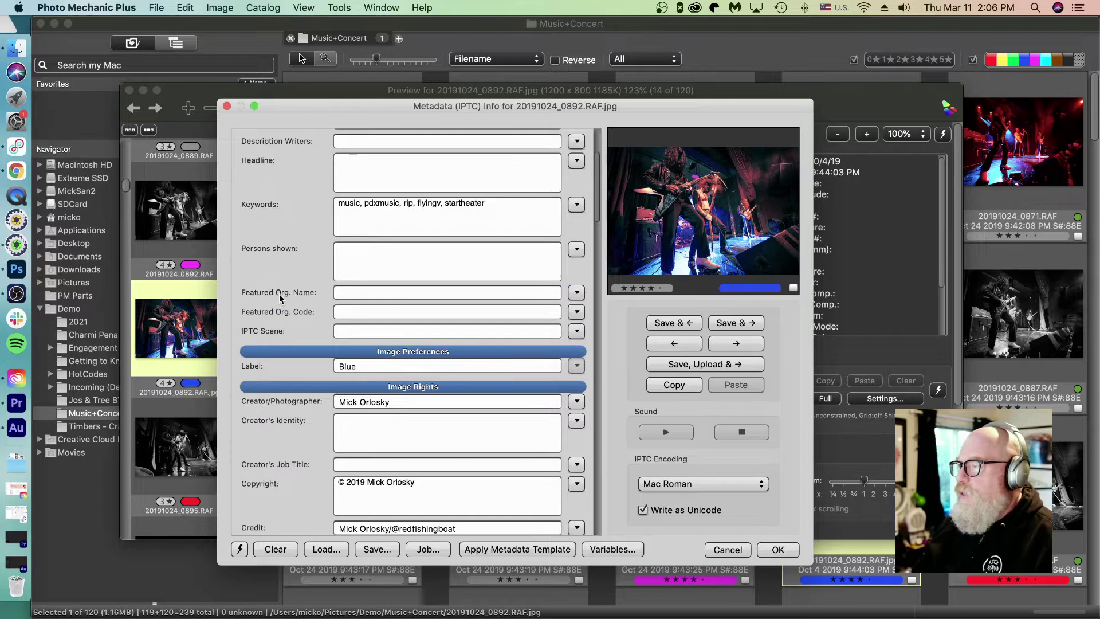
scroll(269, 298, up, 6)
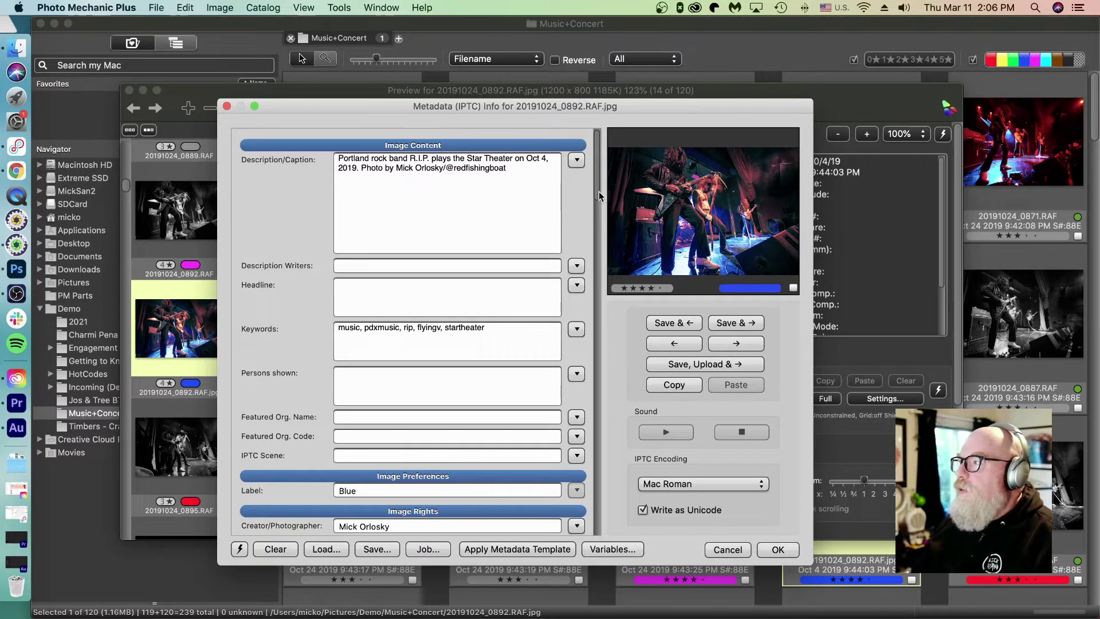
drag(599, 191, 600, 199)
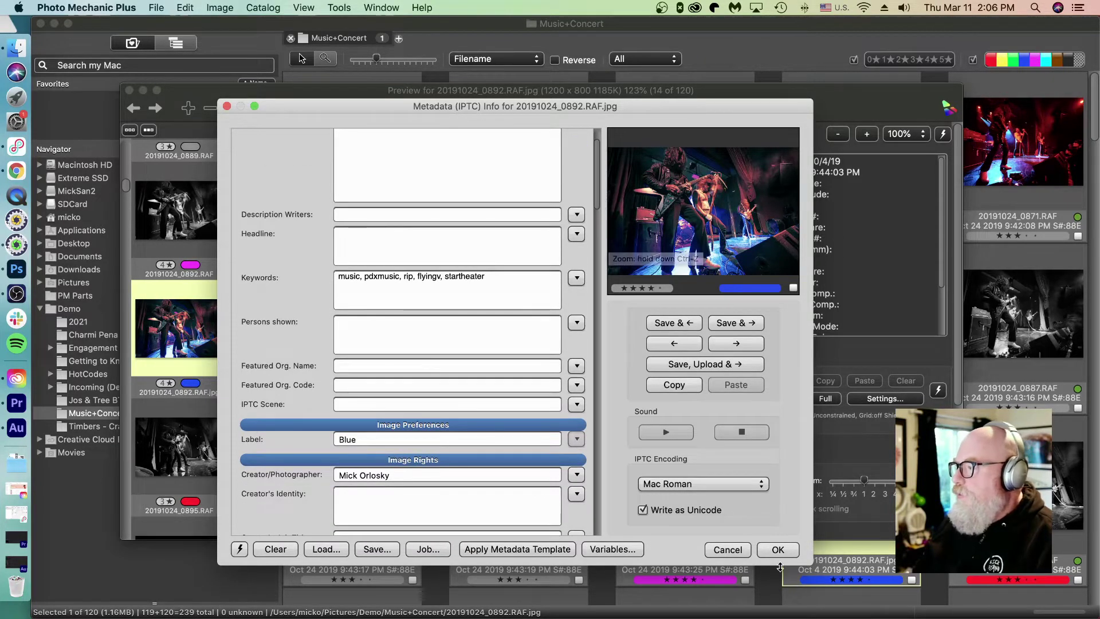
click(778, 549)
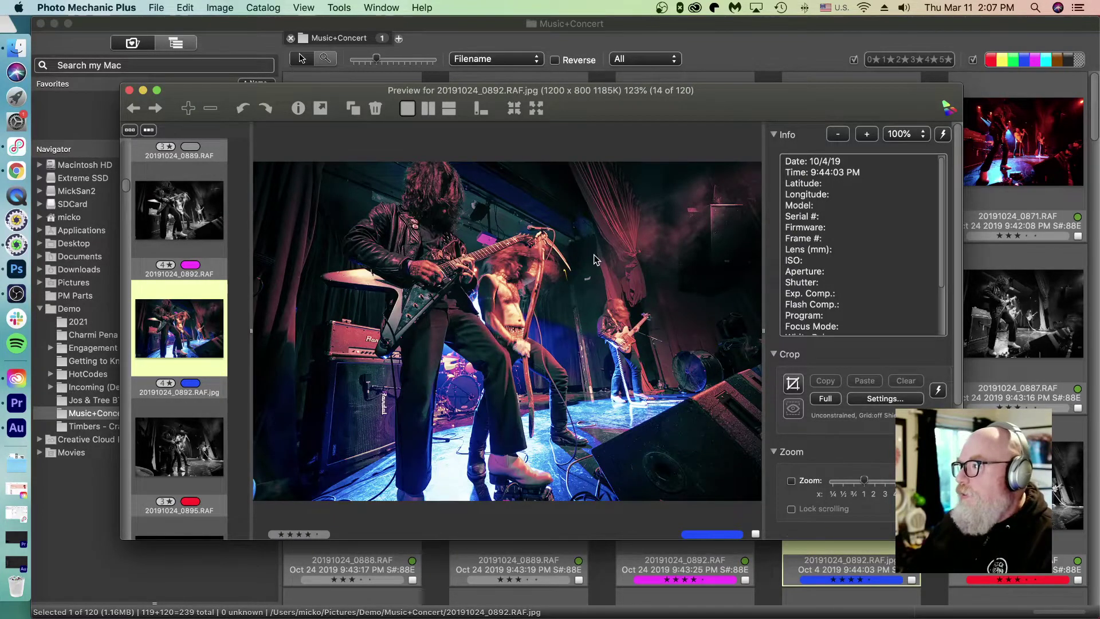
Step: Open Preferences and switch to the Accessibility section
key(super+comma)
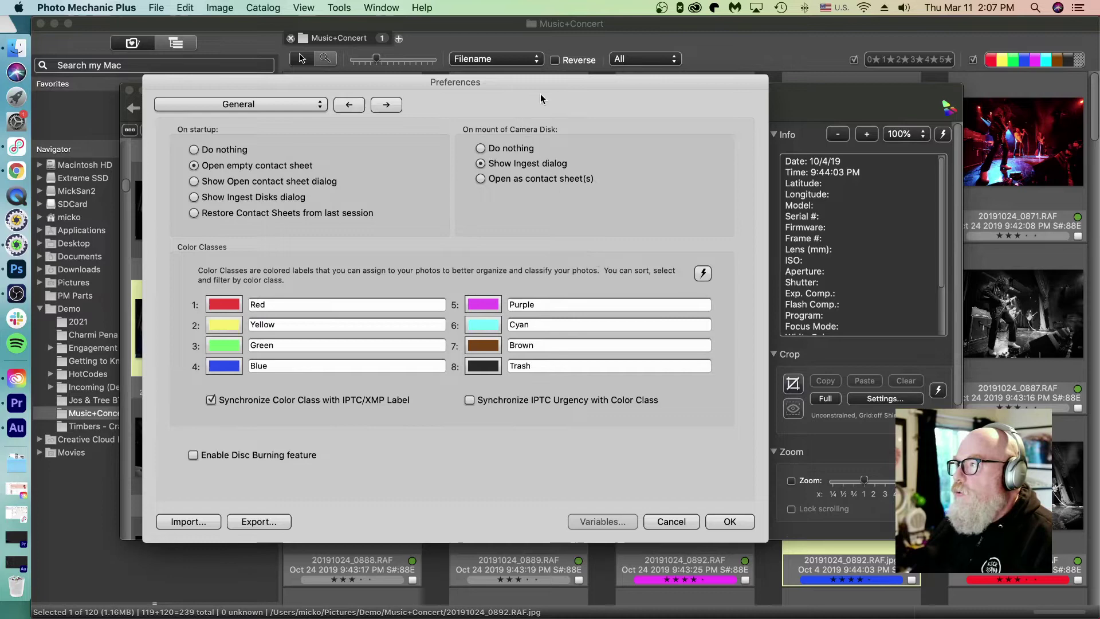
drag(544, 82, 568, 82)
click(259, 103)
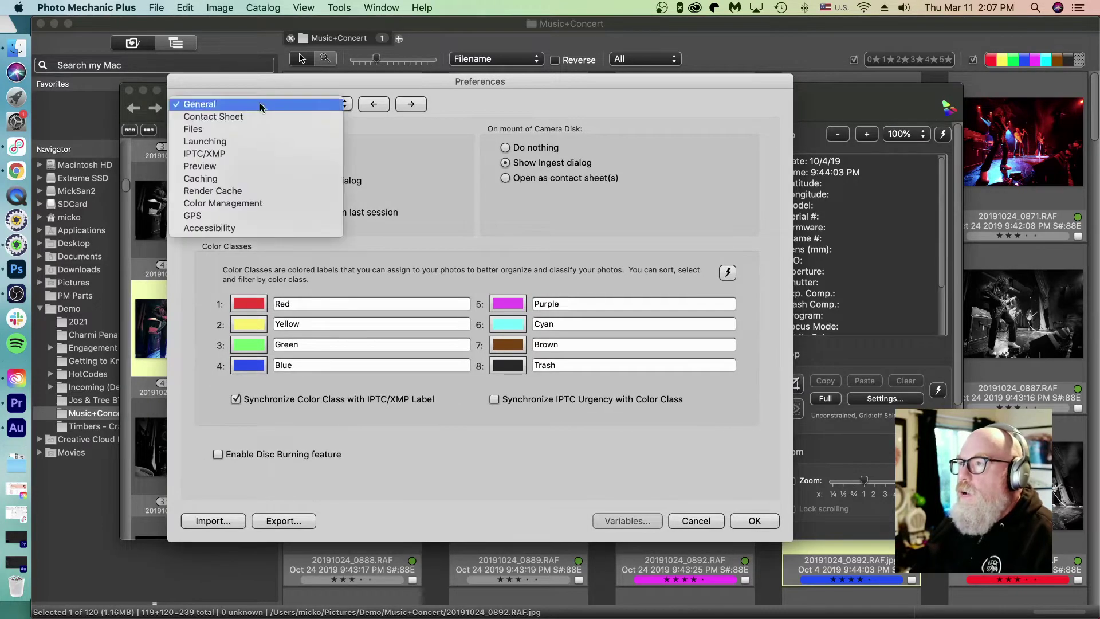
click(237, 228)
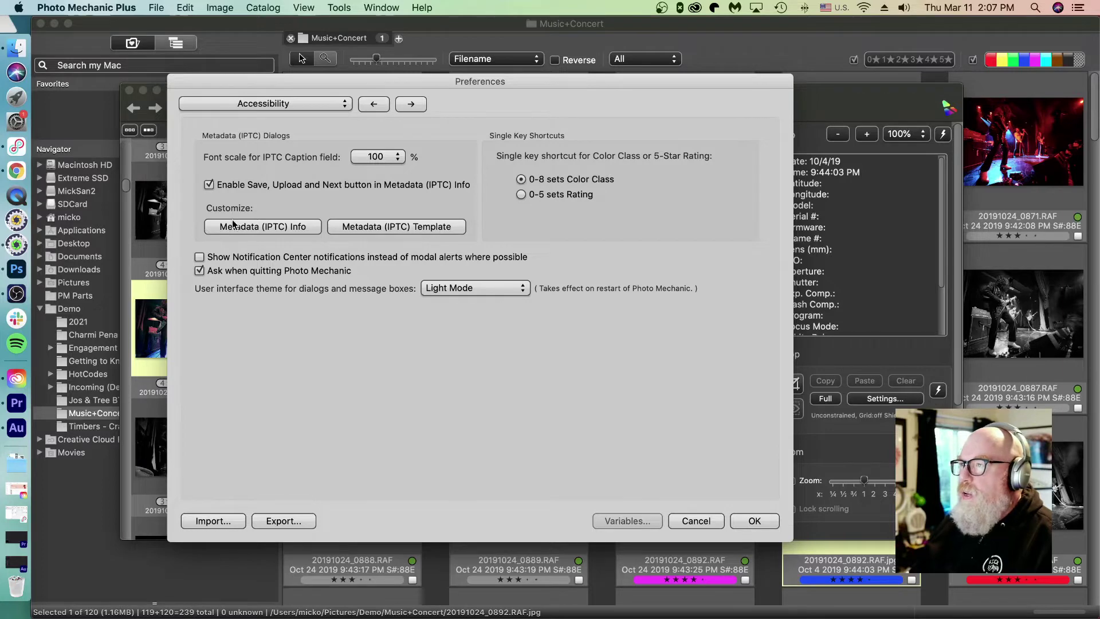
Step: Open the Metadata (IPTC) Info customization and hide the Description Writers field
click(281, 228)
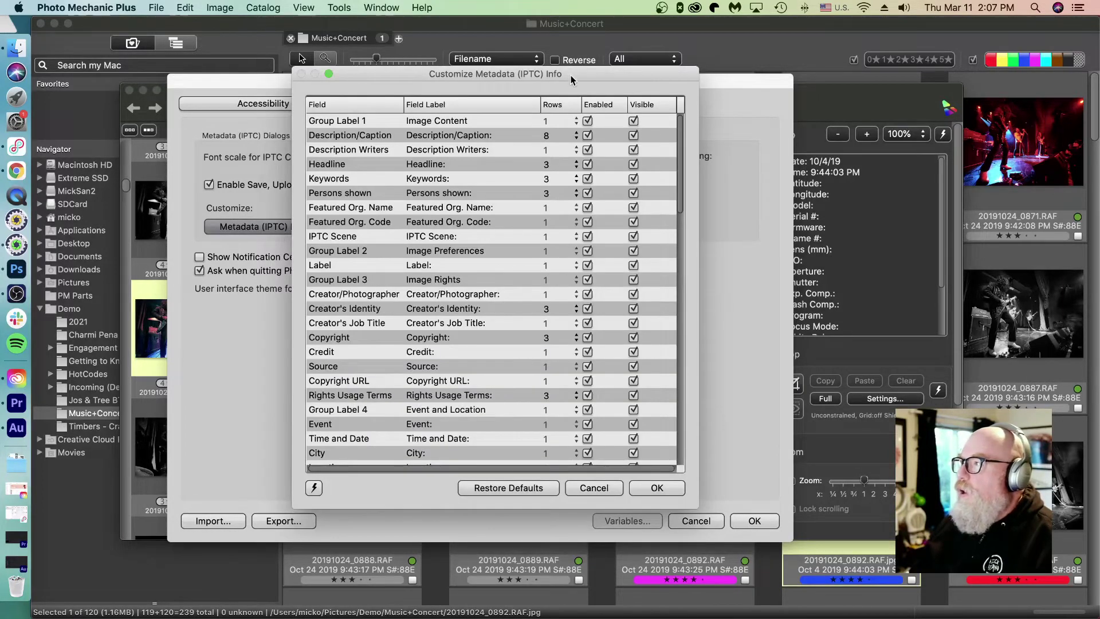
drag(571, 78, 613, 97)
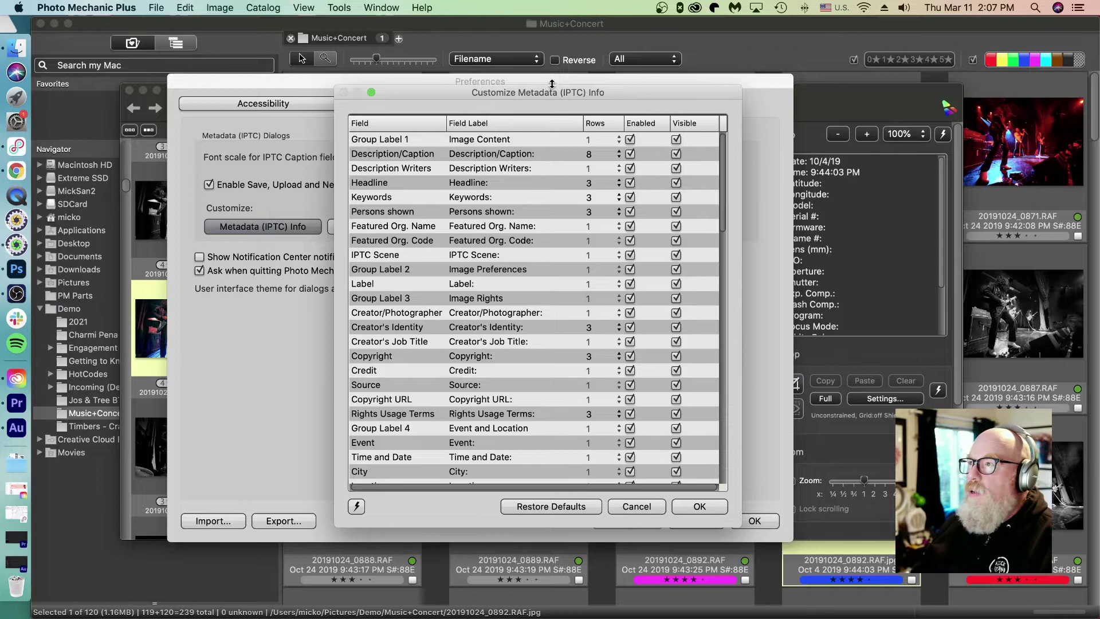
click(676, 168)
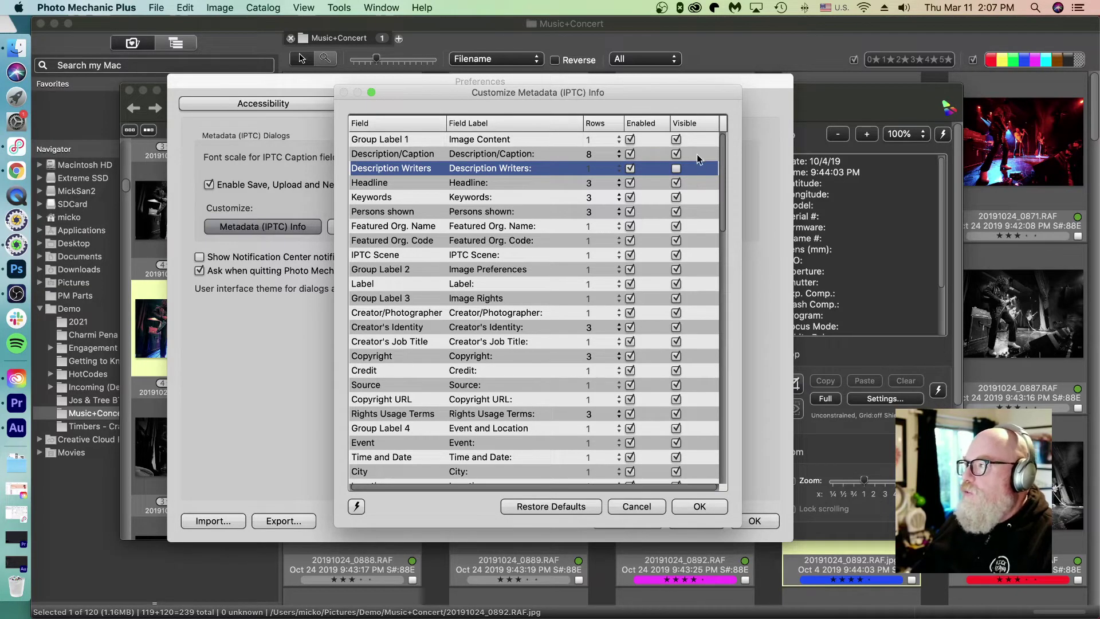
Step: Keep Description/Caption at 4 rows and hide the Headline field
click(617, 153)
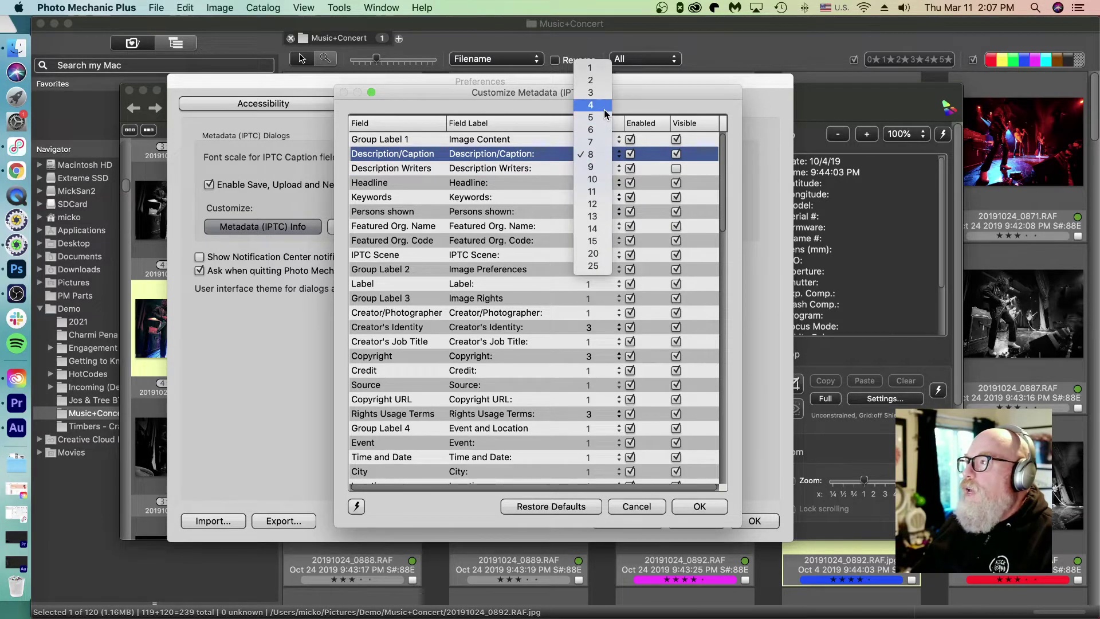
key(Escape)
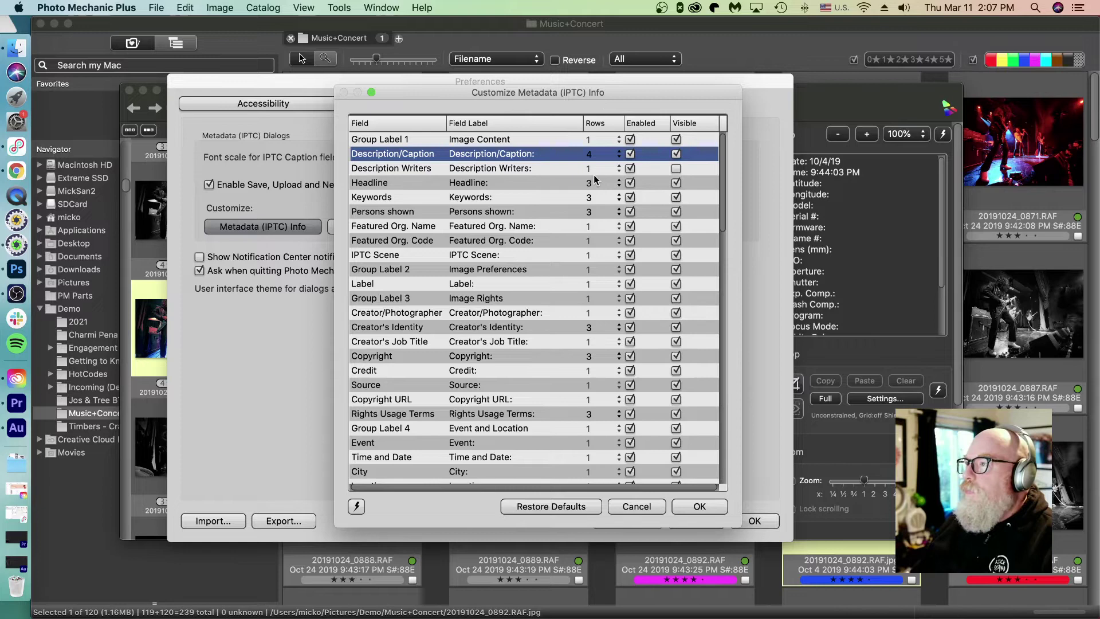
click(676, 182)
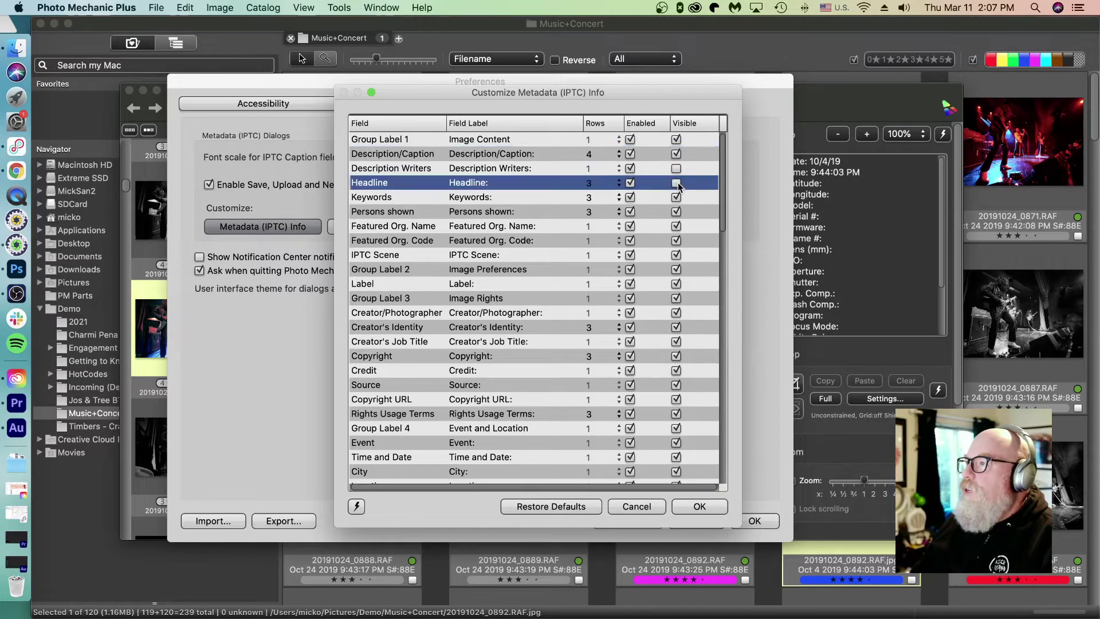
Step: Hide Persons shown, Featured Org. Name, Featured Org. Code, IPTC Scene, Group Label 2 and Label
click(677, 212)
click(681, 225)
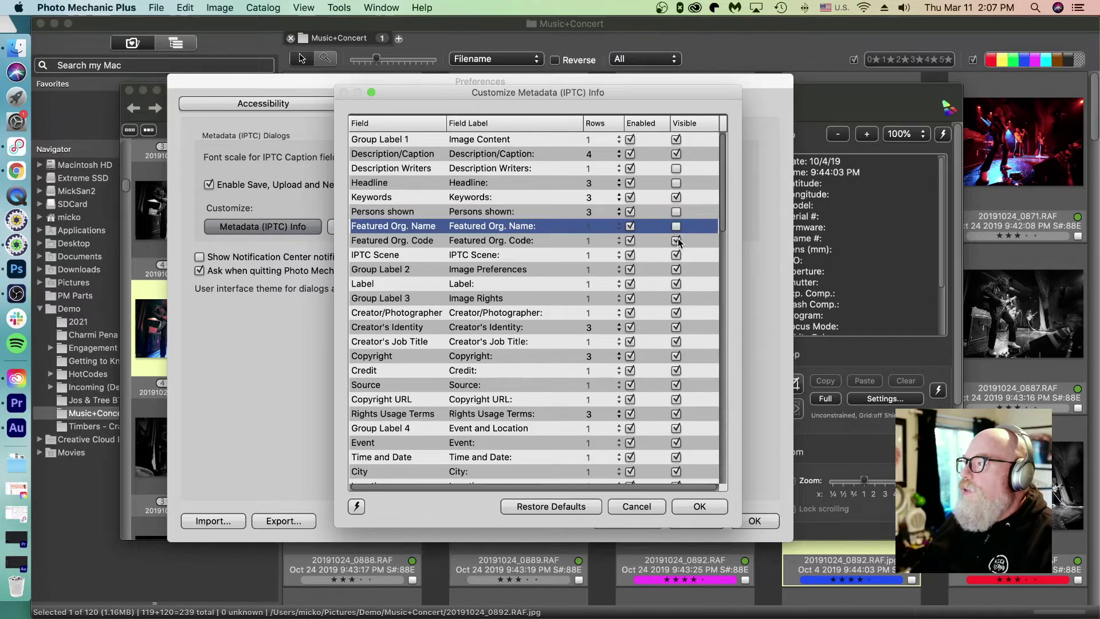
click(677, 241)
click(677, 255)
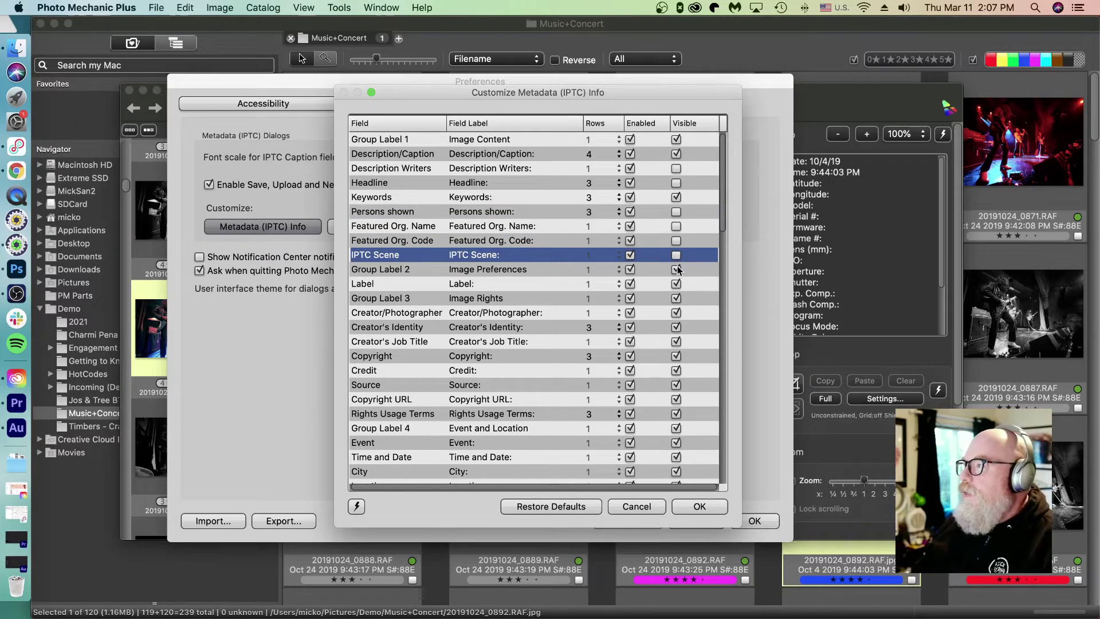
click(677, 270)
click(676, 284)
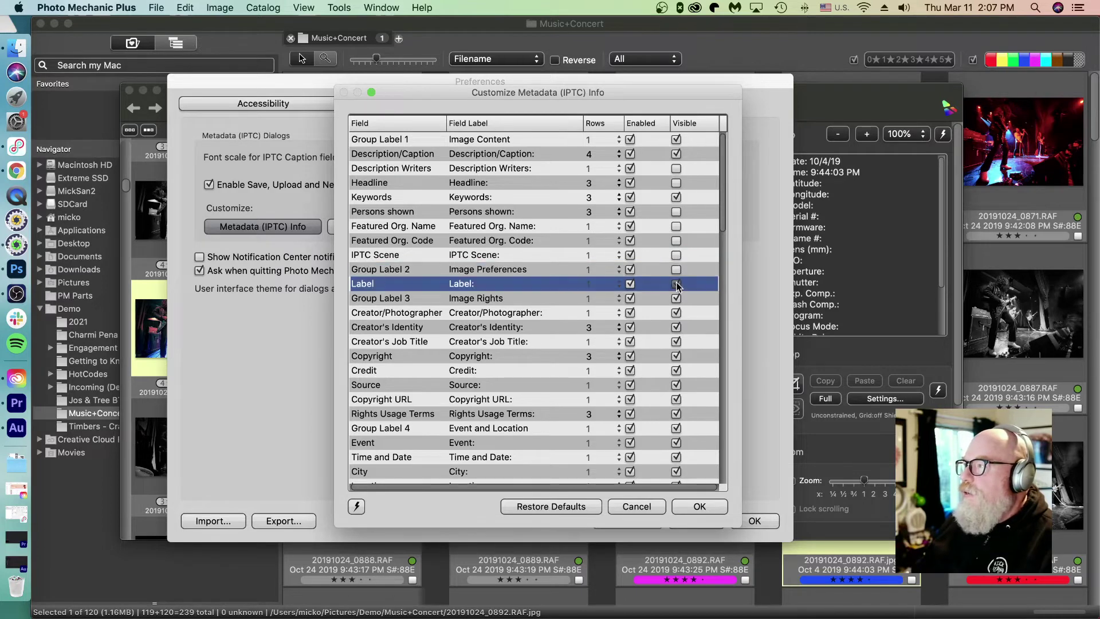
Step: Scroll the Customize Metadata list and select the Title/Object Name row
scroll(644, 308, down, 2)
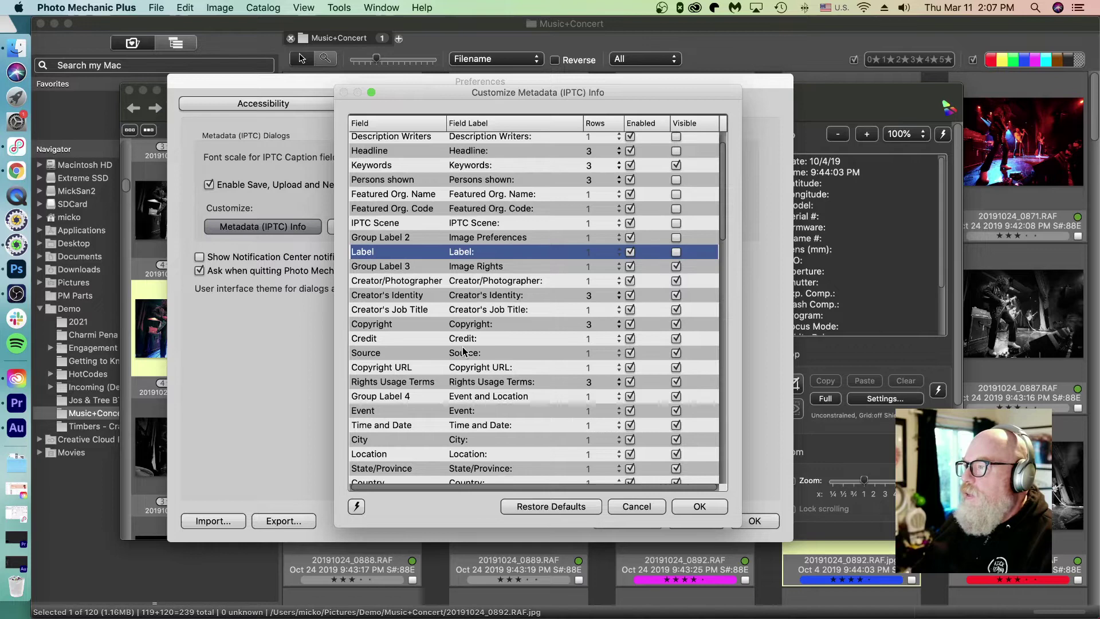
scroll(463, 352, down, 1)
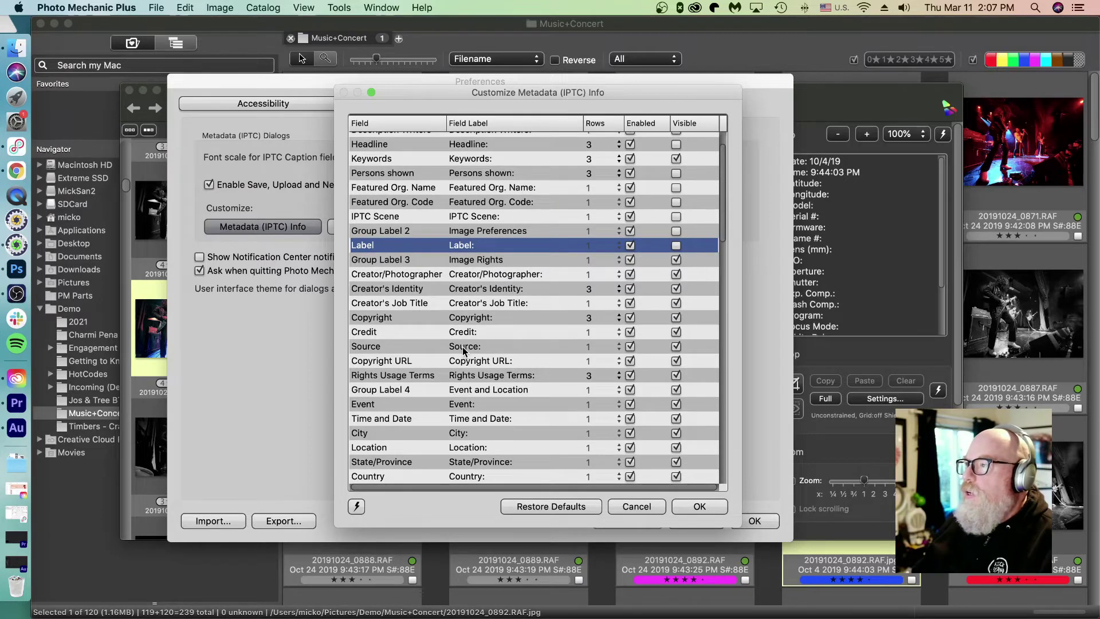
scroll(462, 346, down, 8)
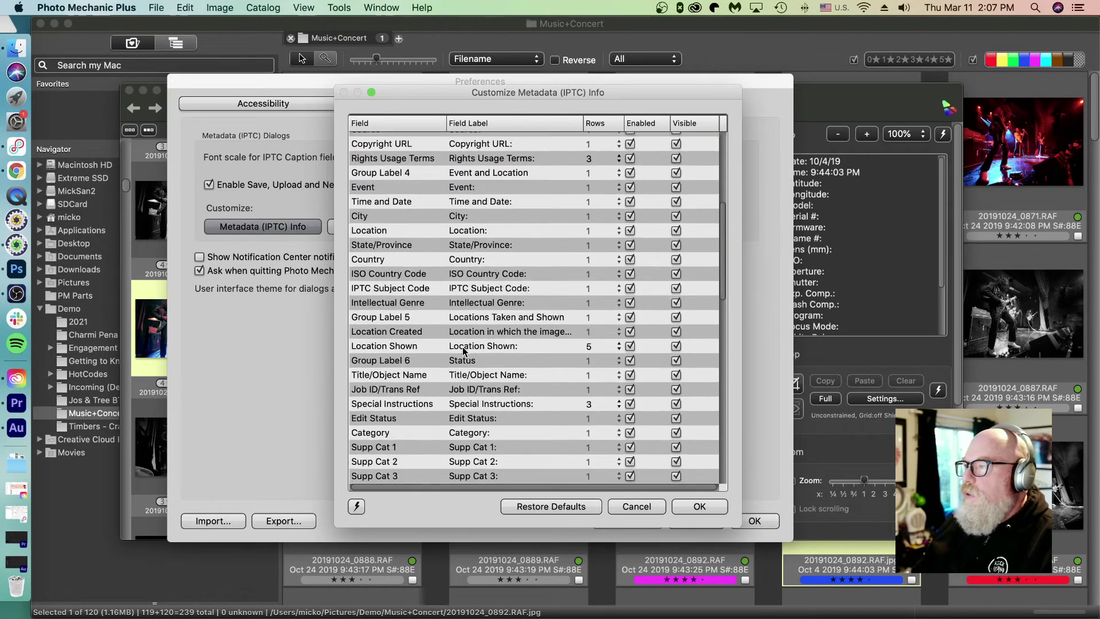
scroll(462, 346, down, 3)
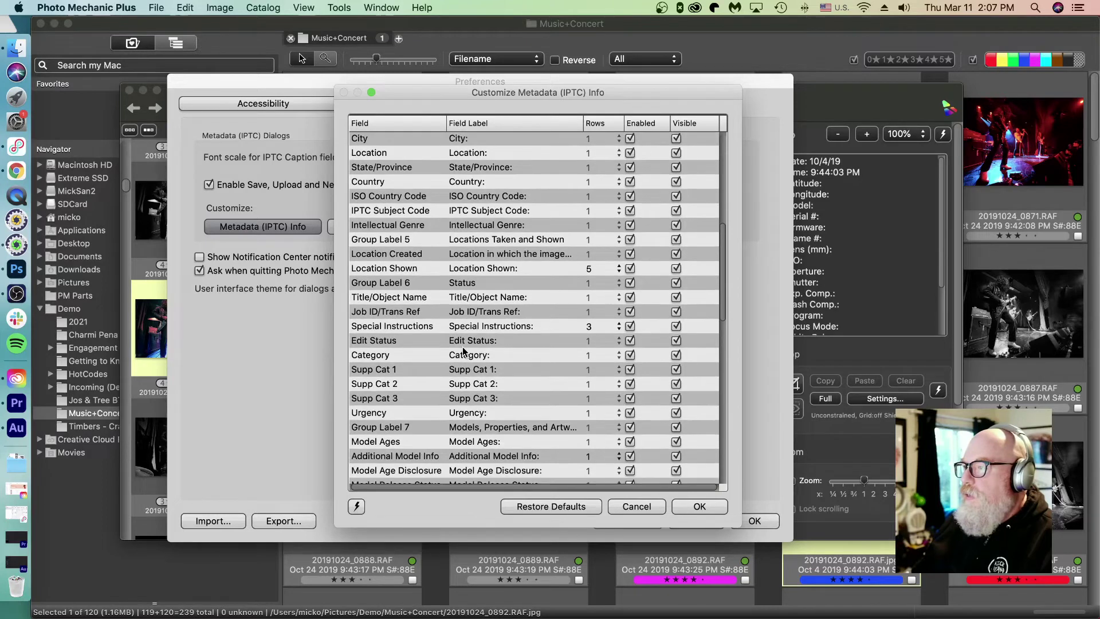
scroll(462, 346, down, 6)
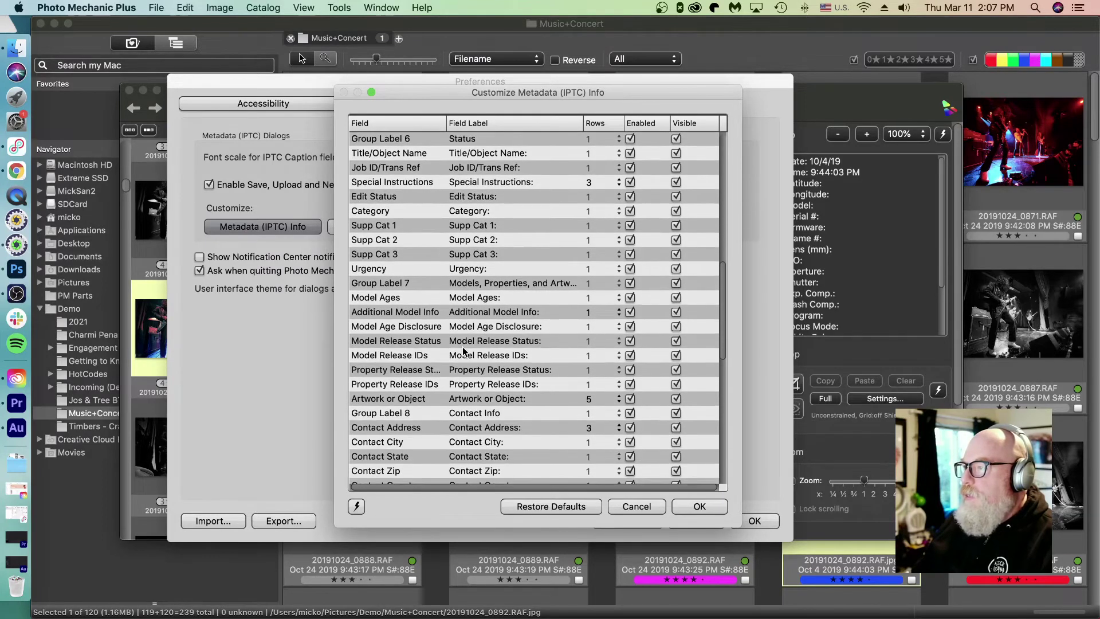
scroll(462, 346, down, 6)
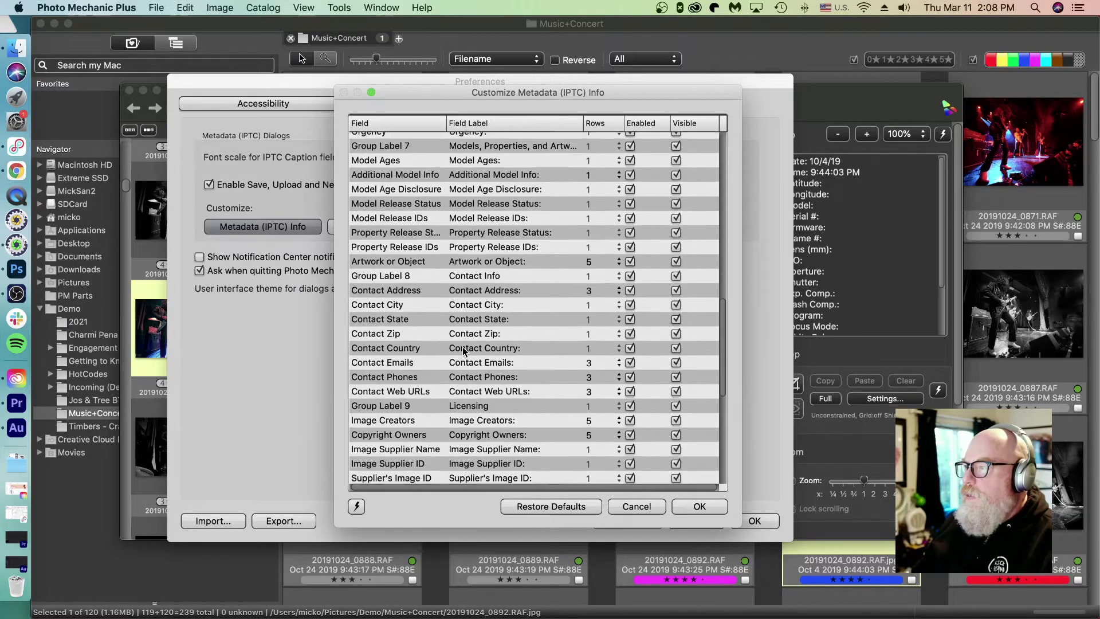
scroll(462, 346, down, 2)
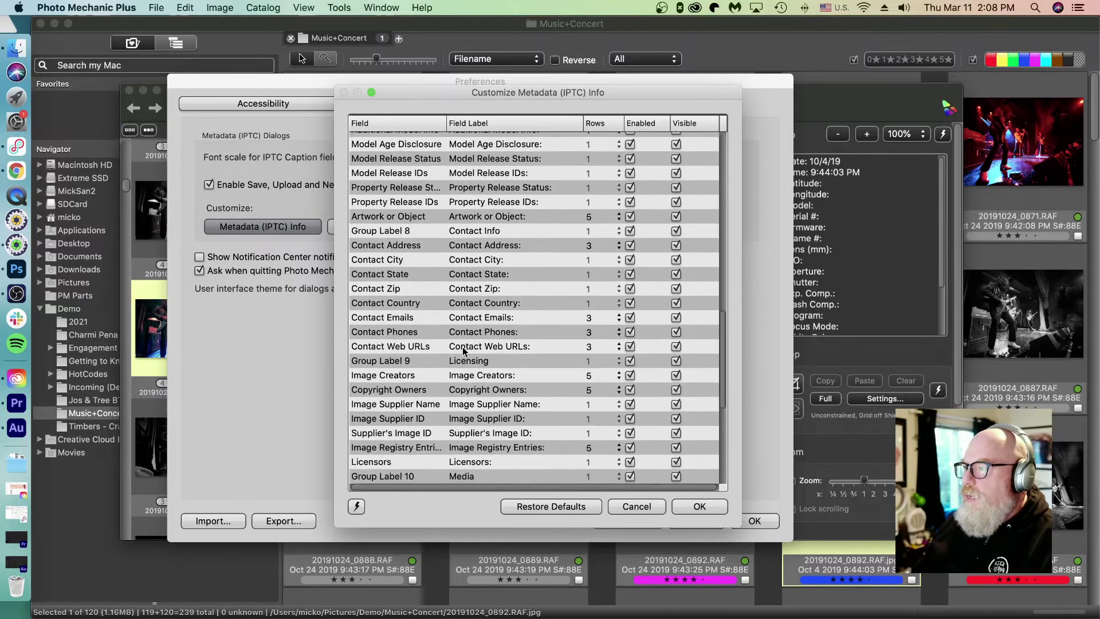
scroll(463, 350, down, 3)
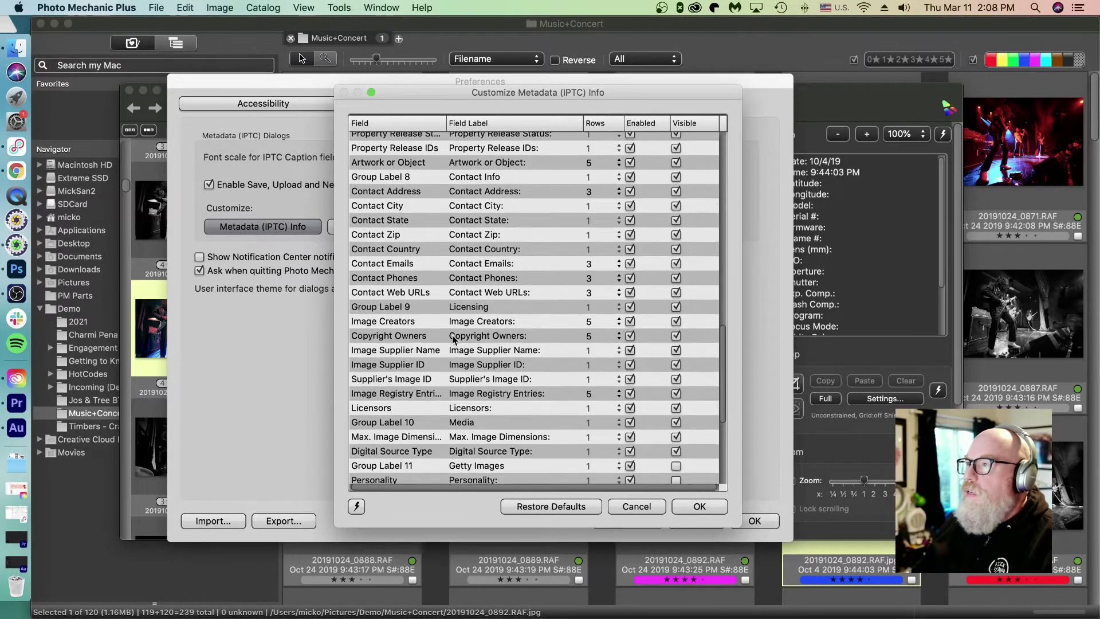
scroll(418, 305, up, 7)
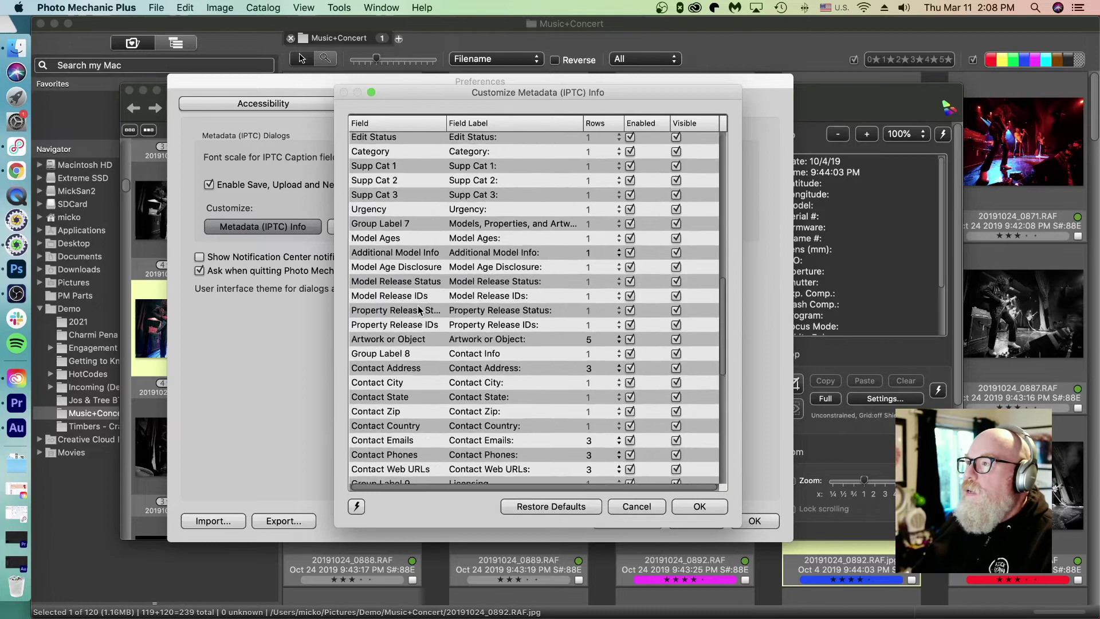
scroll(418, 308, up, 3)
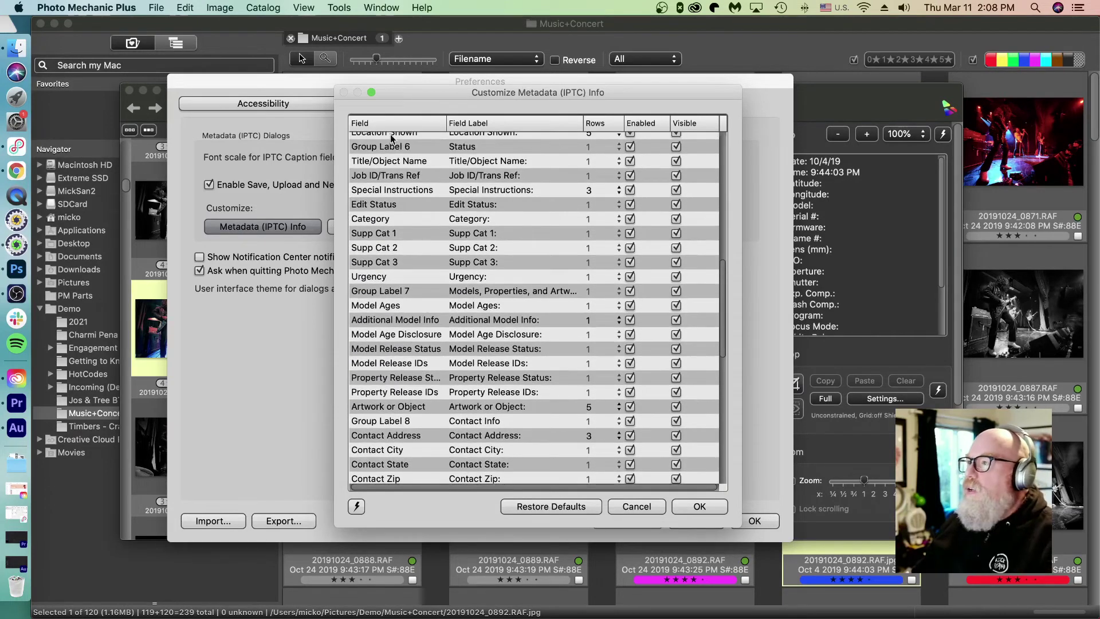
click(390, 162)
scroll(461, 249, up, 8)
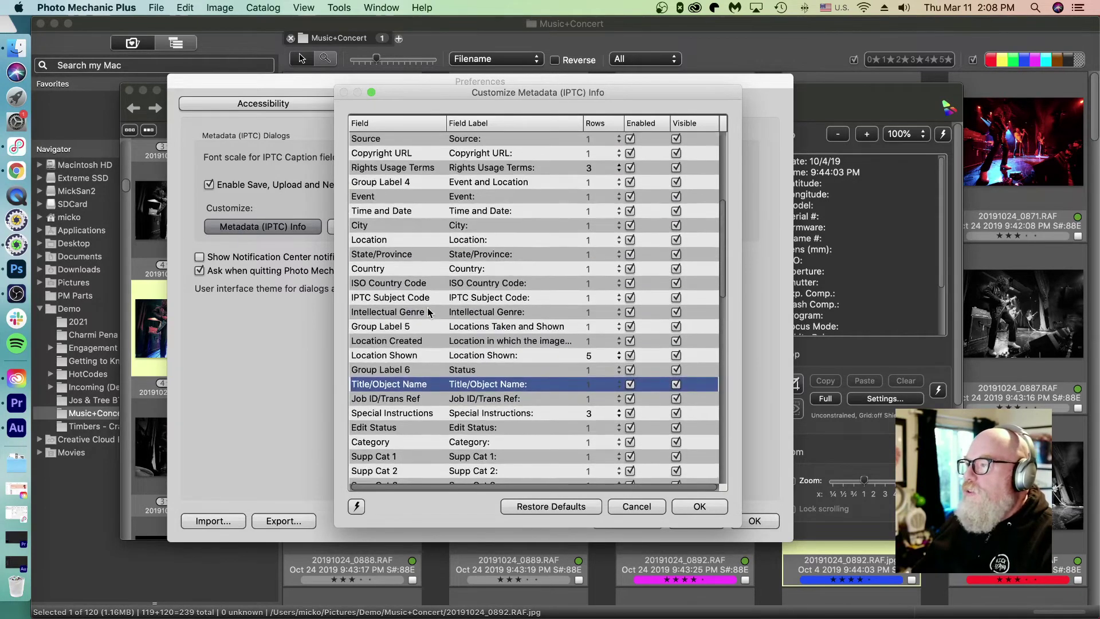
scroll(428, 311, up, 2)
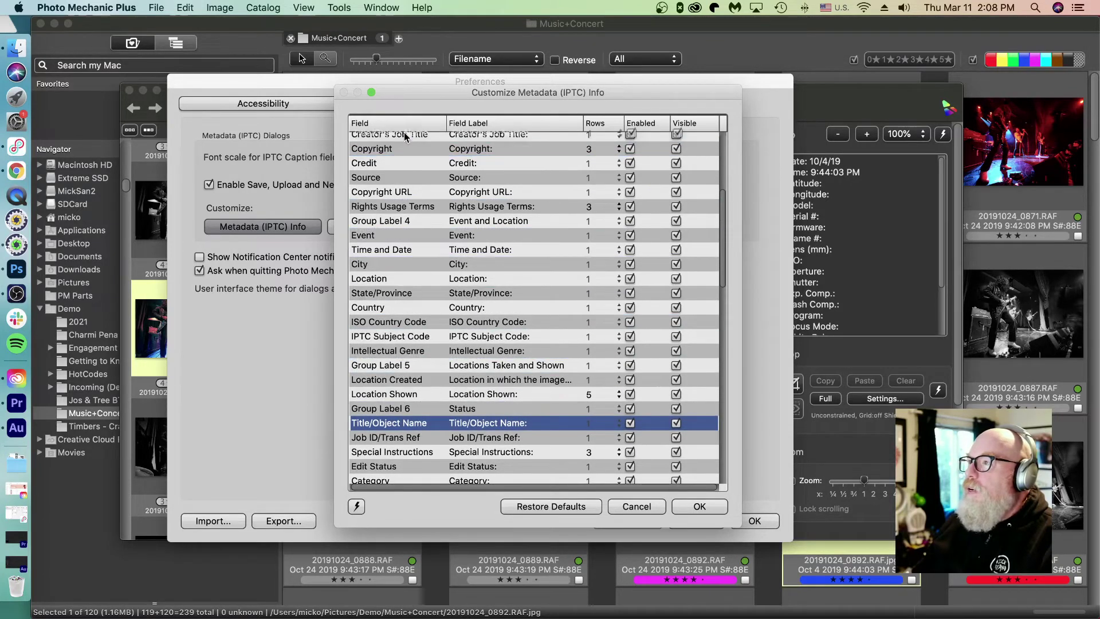
Step: Move Title/Object Name directly under Group Label 1 at the top of Image Content
drag(404, 132, 404, 151)
scroll(431, 277, up, 5)
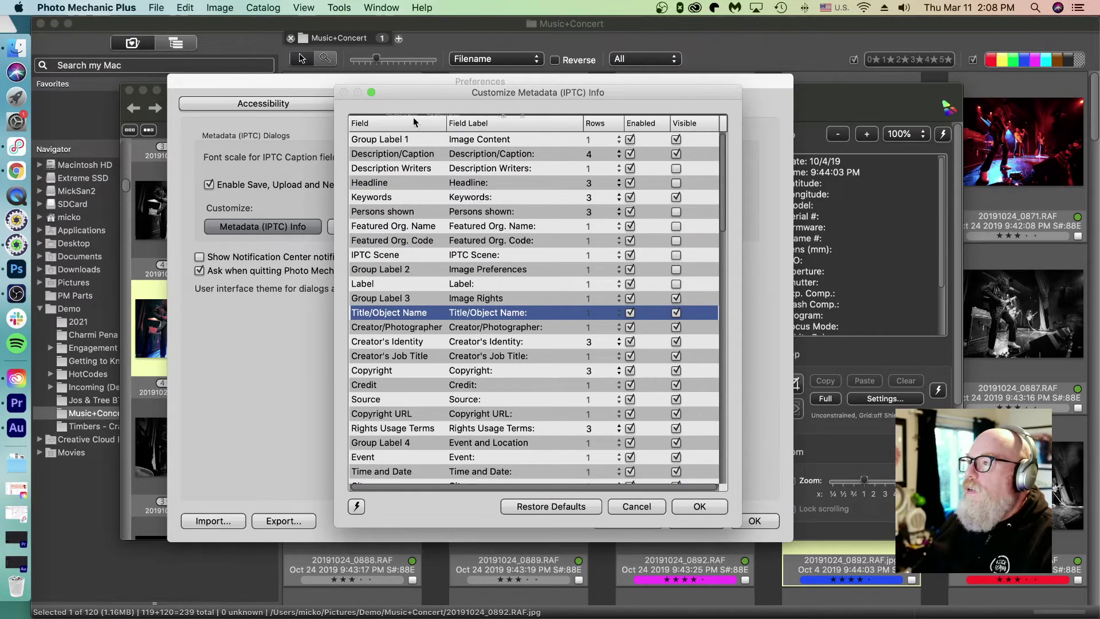
drag(410, 140, 409, 151)
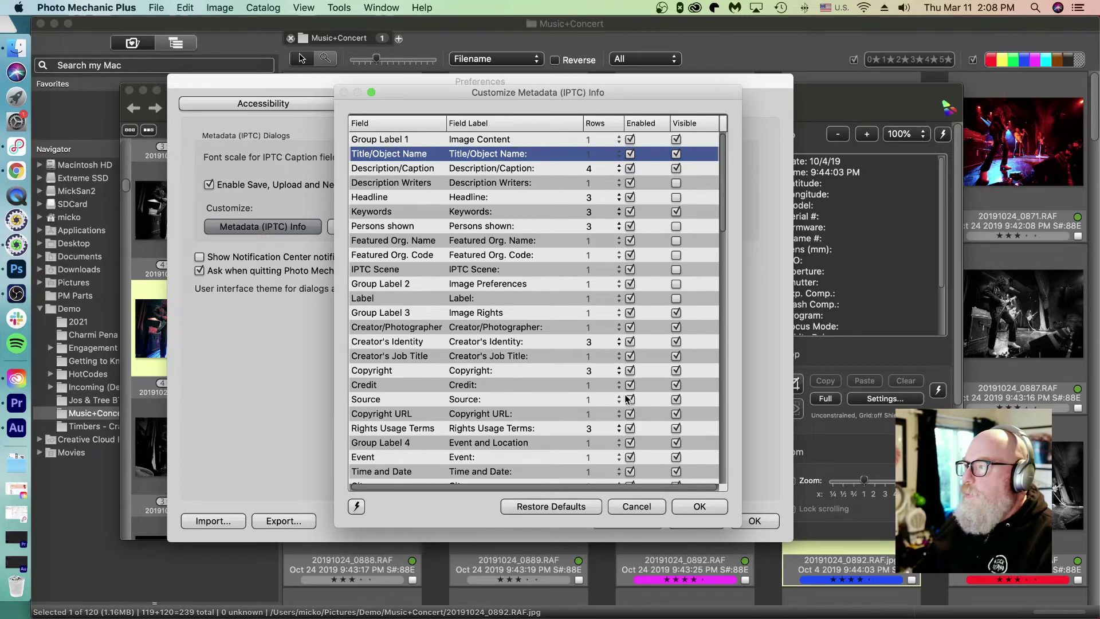
Step: Set the Copyright field to 1 row and save the customization with OK
click(620, 371)
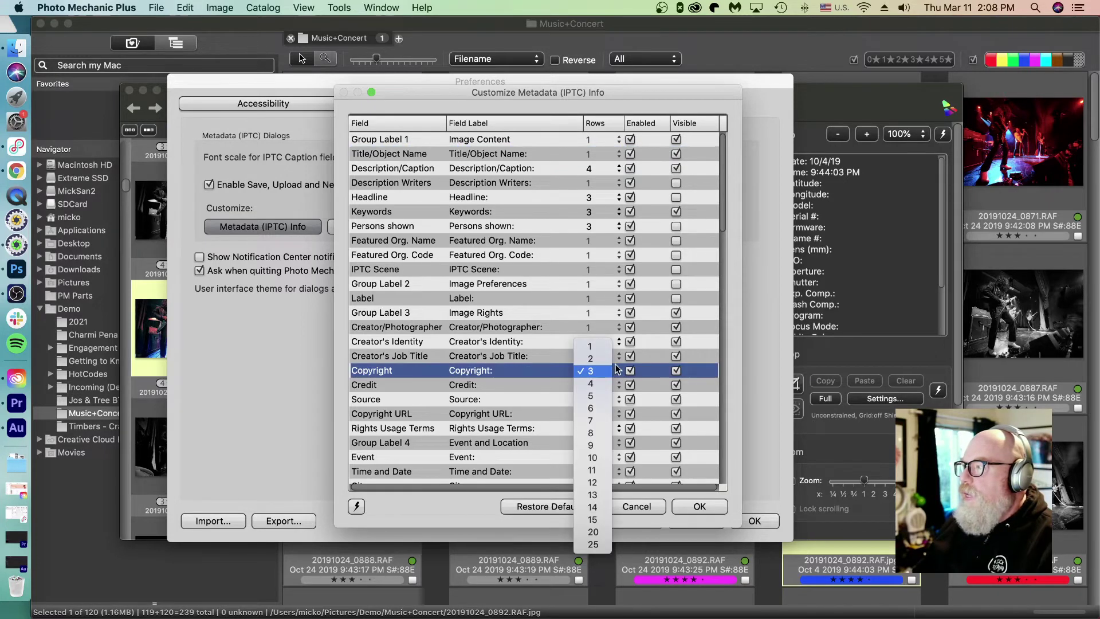
click(605, 347)
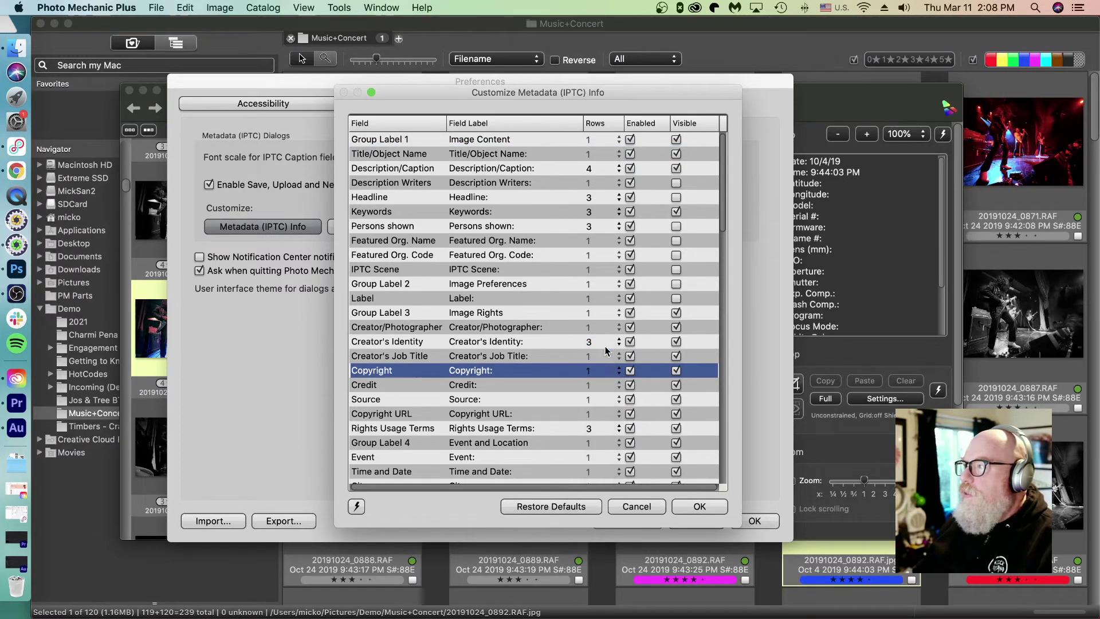
click(688, 511)
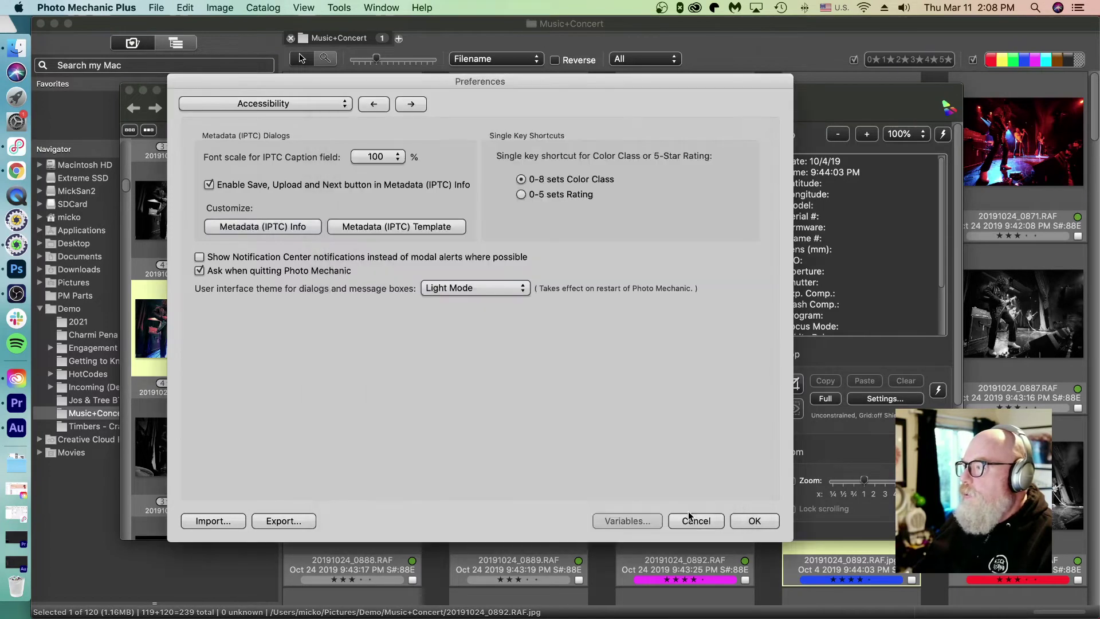
Step: Close Preferences and reopen the IPTC Info for 20191024_0892.RAF.jpg in its customized layout
click(752, 520)
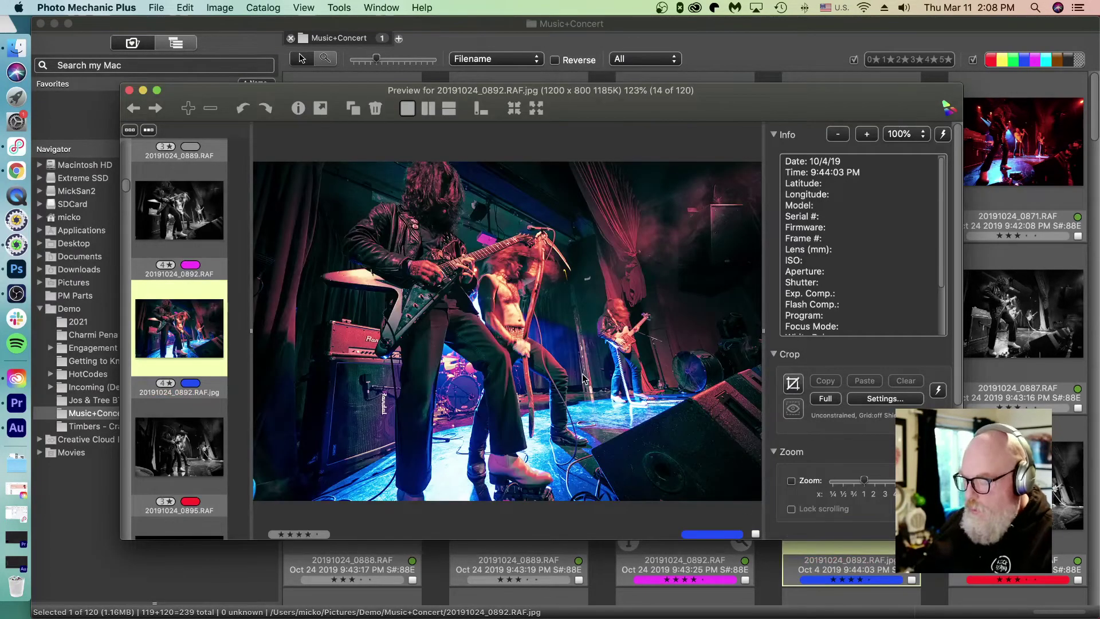
key(super+i)
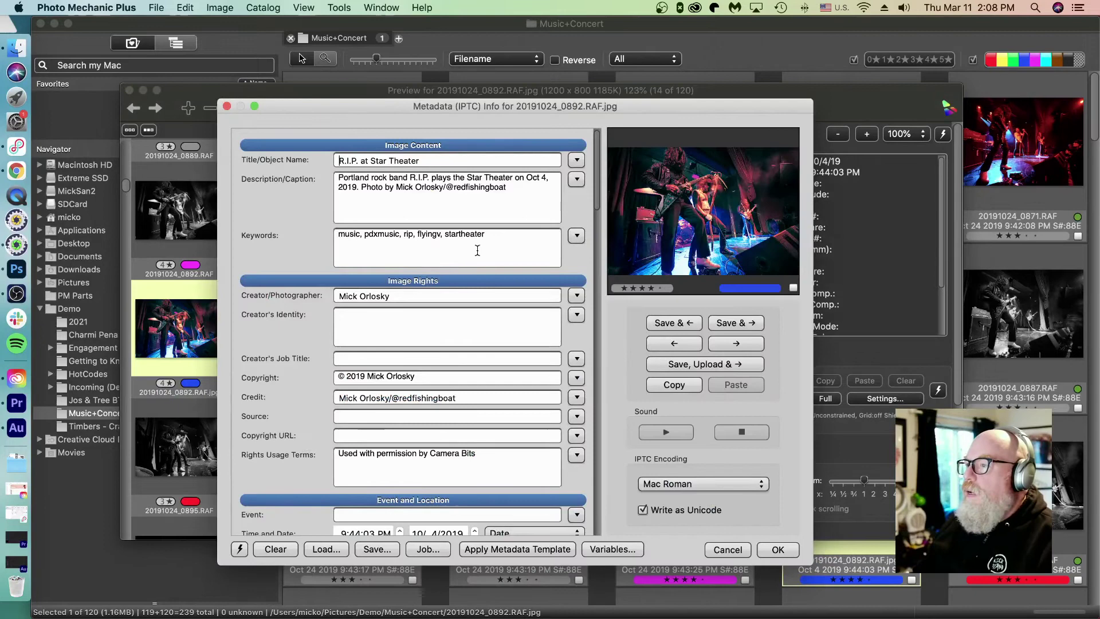